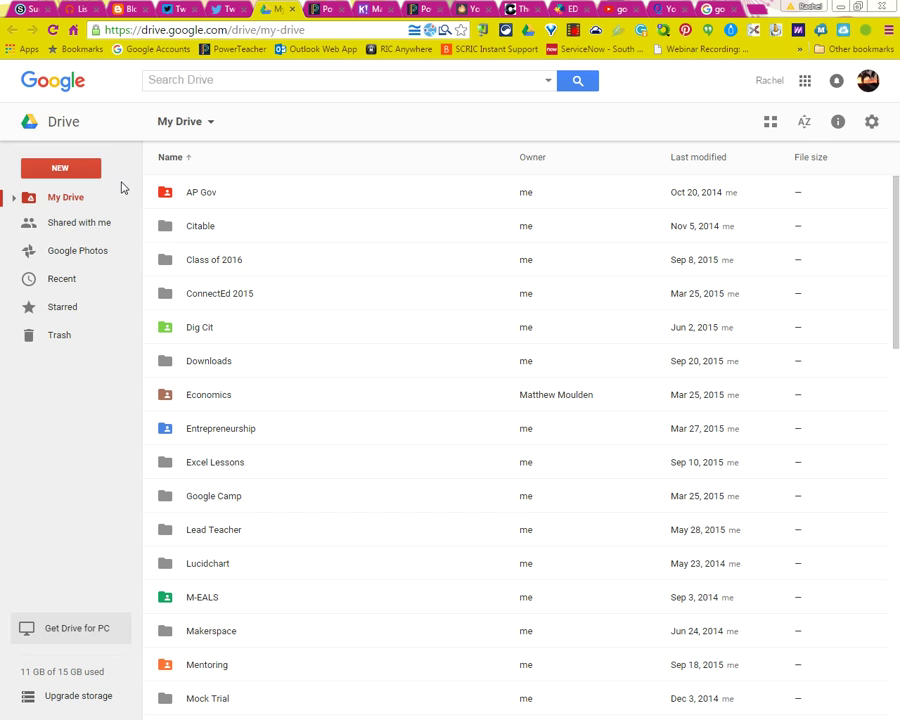
Create a new Google Form from Drive and title it "Product Research:".
click(76, 168)
mouse_move(92, 366)
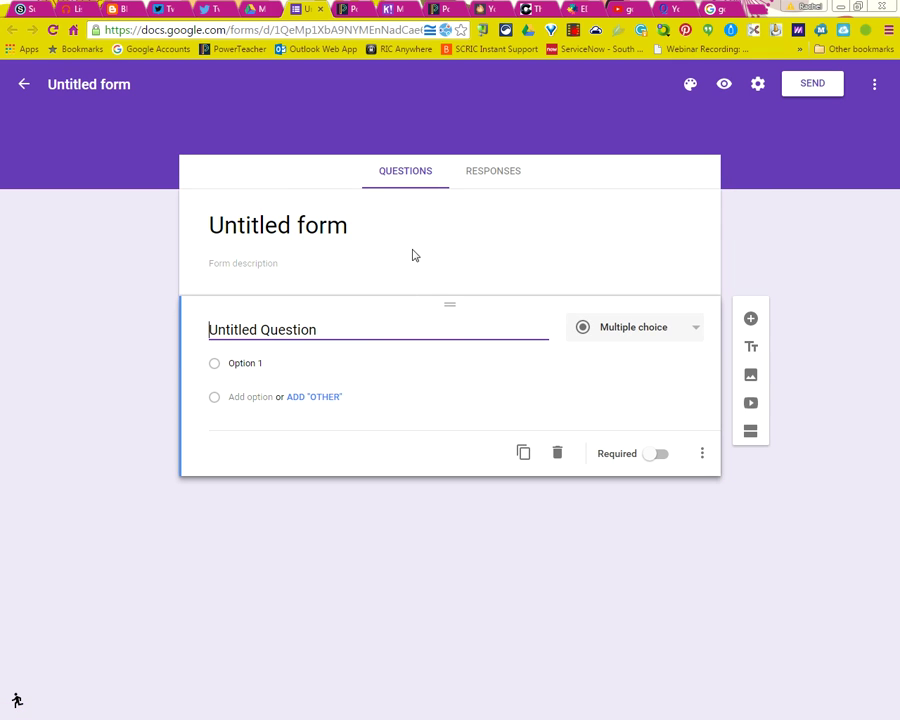
click(356, 230)
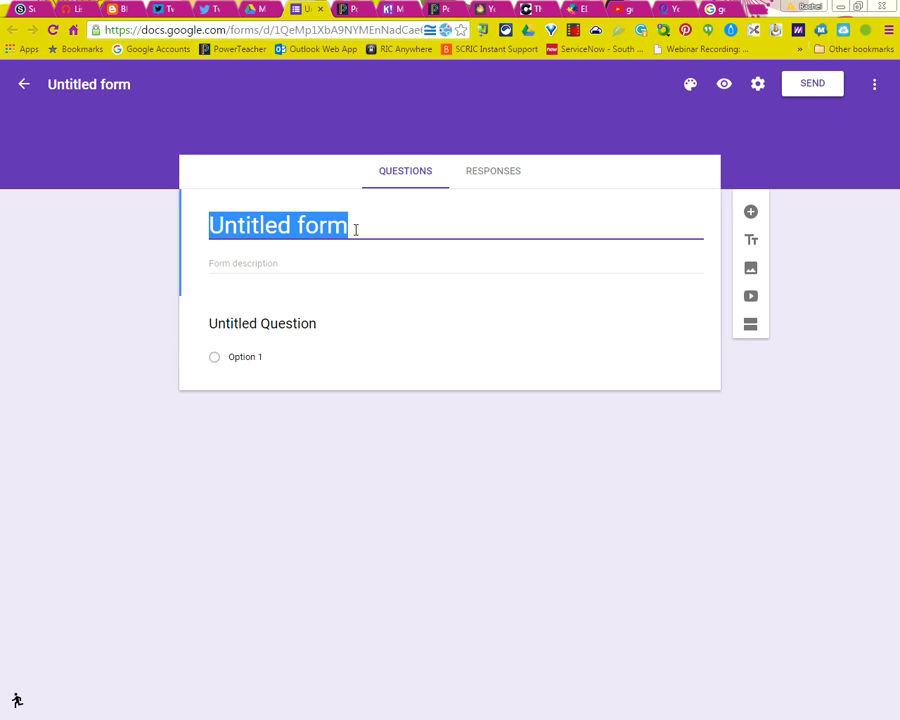
text(Produc)
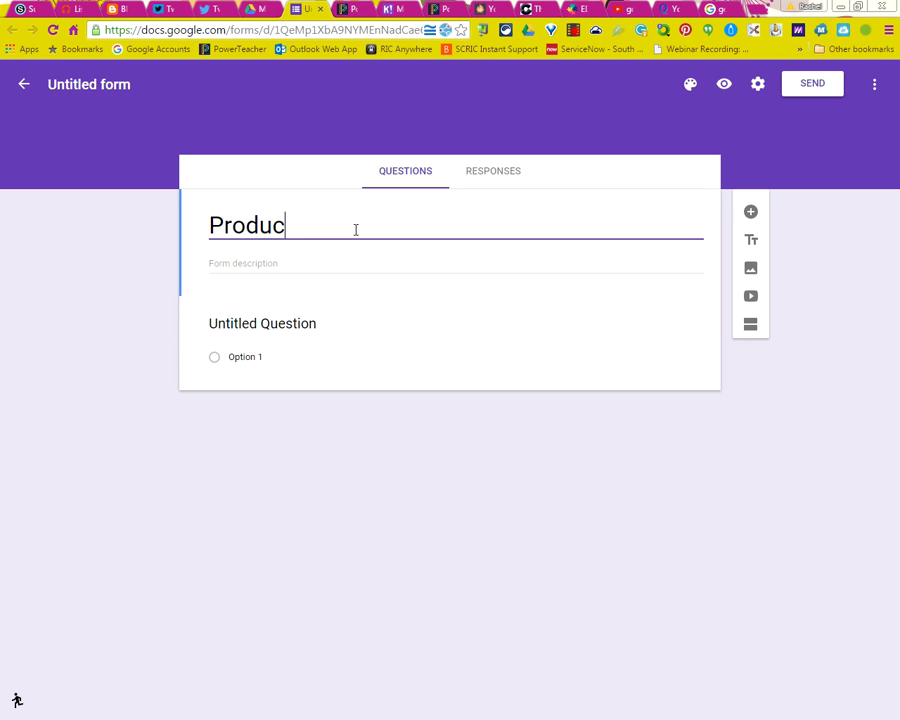
text(t Research:)
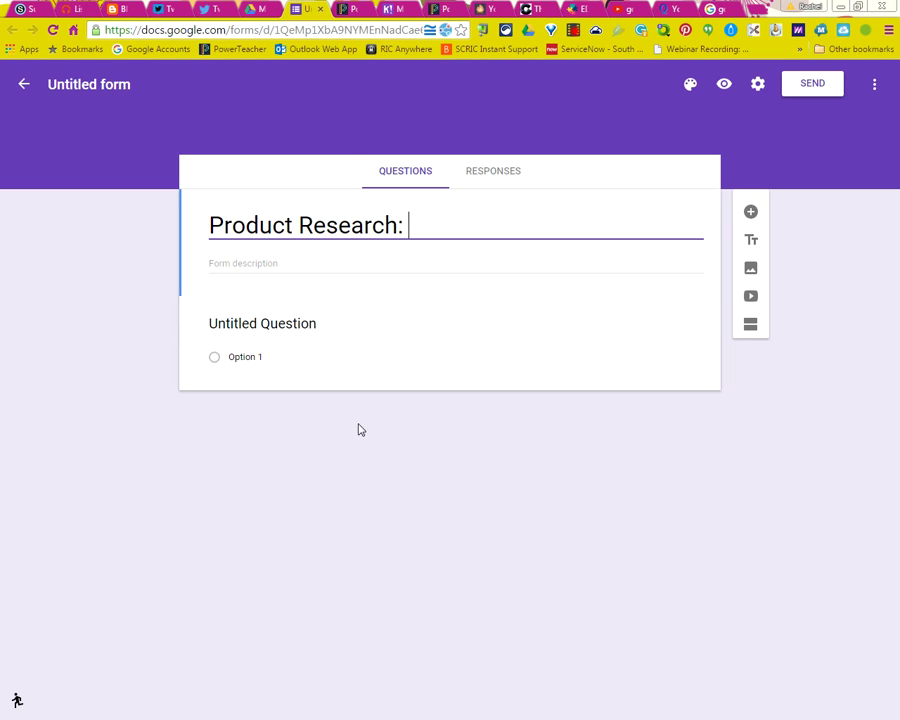
Set the first question's text to "Please choose your age".
click(331, 327)
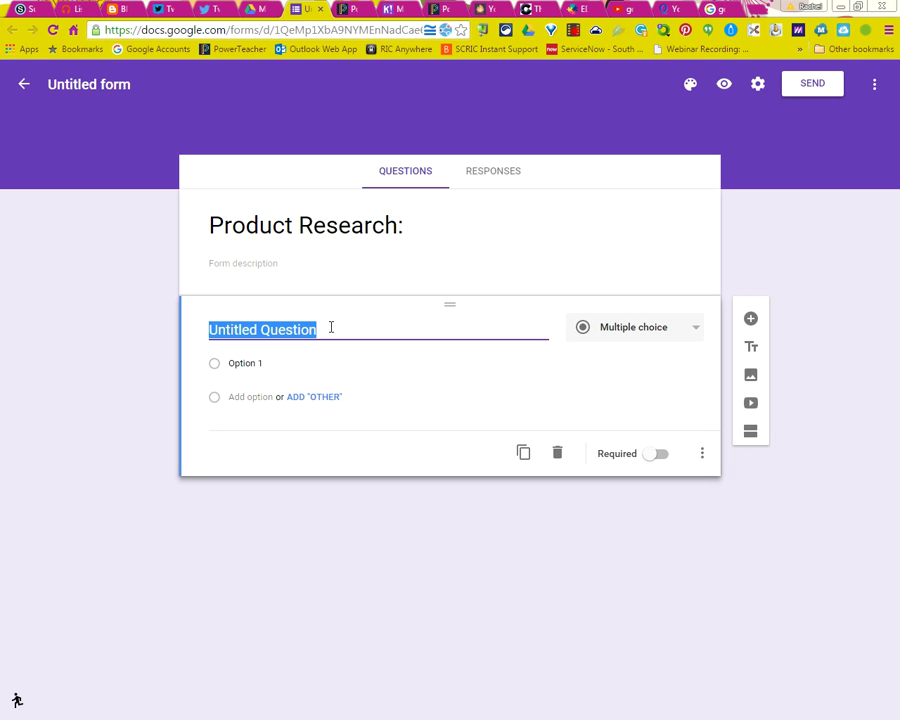
text(Ag)
key(BackSpace)
key(BackSpace)
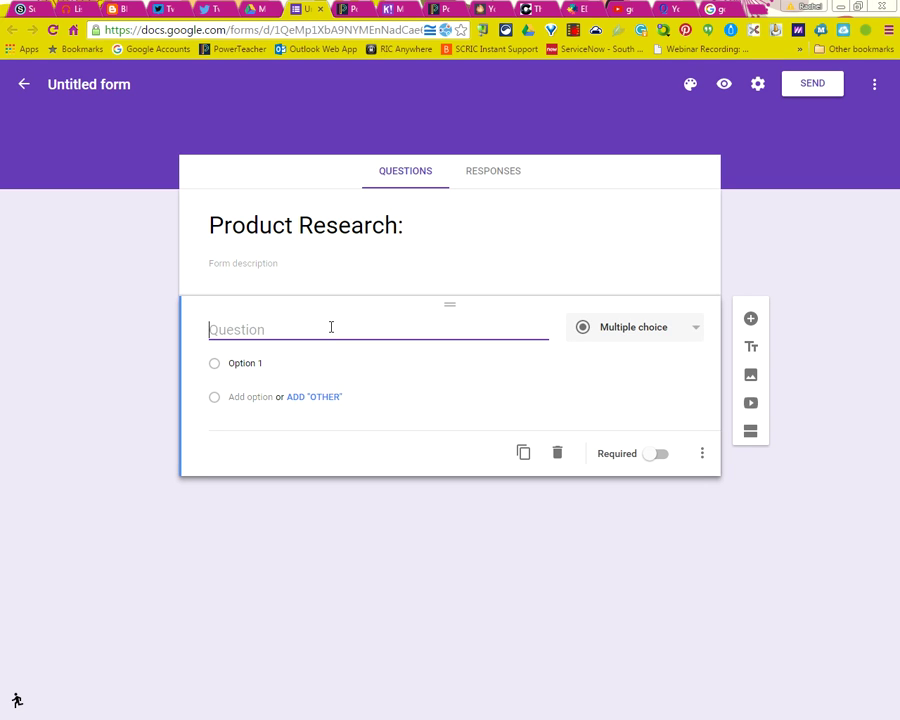
text(Please choos)
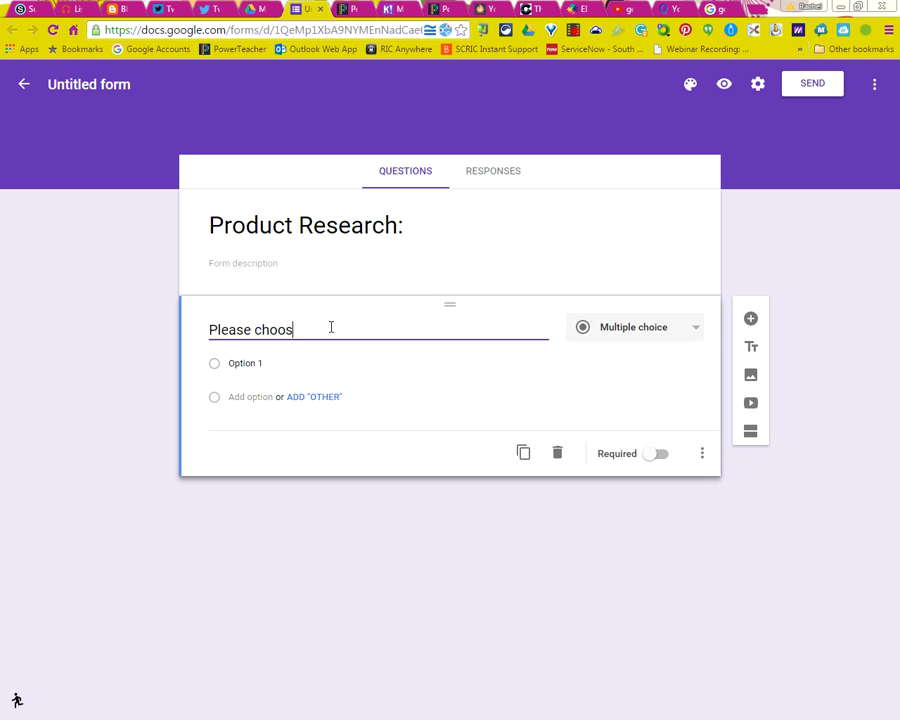
text(e your age)
Enter 15-18, 18-25 and 26-30 as the first three answer options of the age question.
click(272, 364)
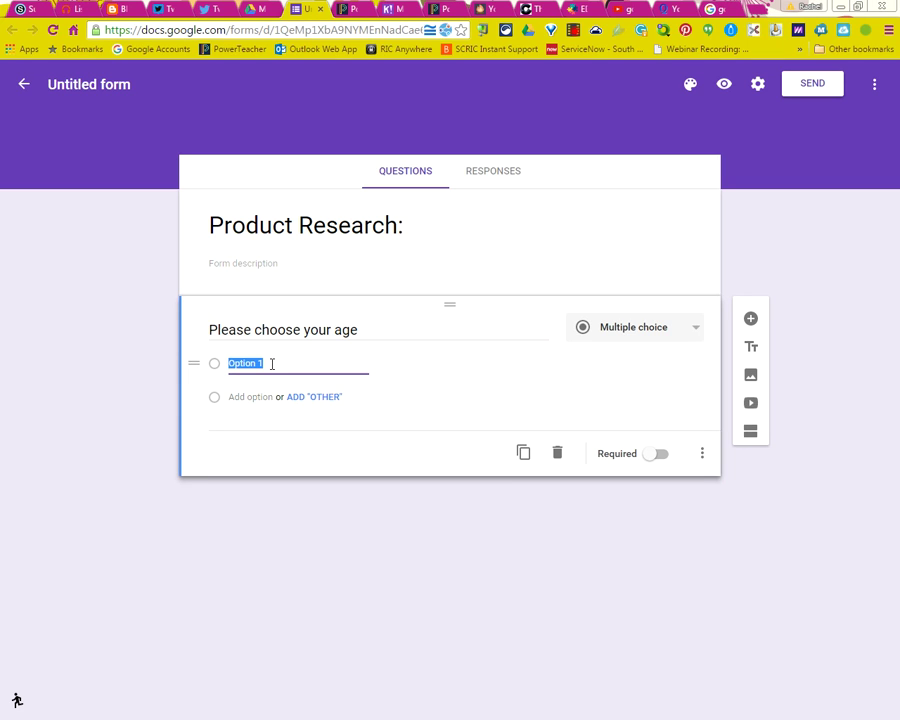
text(15-18)
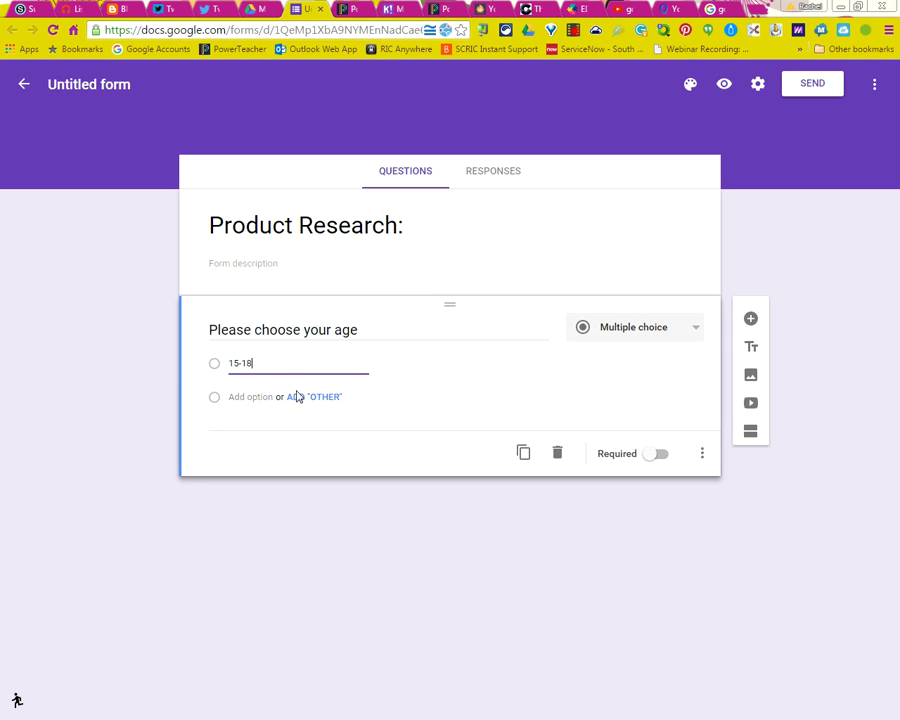
key(Return)
text(1)
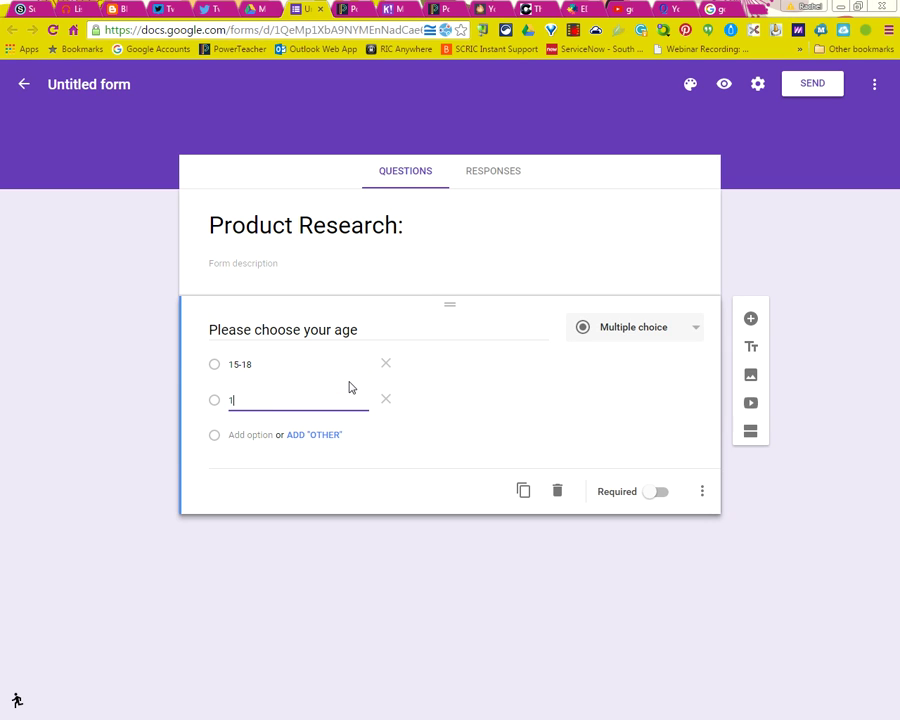
text(8-25)
key(Return)
text(26-30)
Add the answer options 31-40, 41-50, 51-60 and 61+ to the age question.
key(Return)
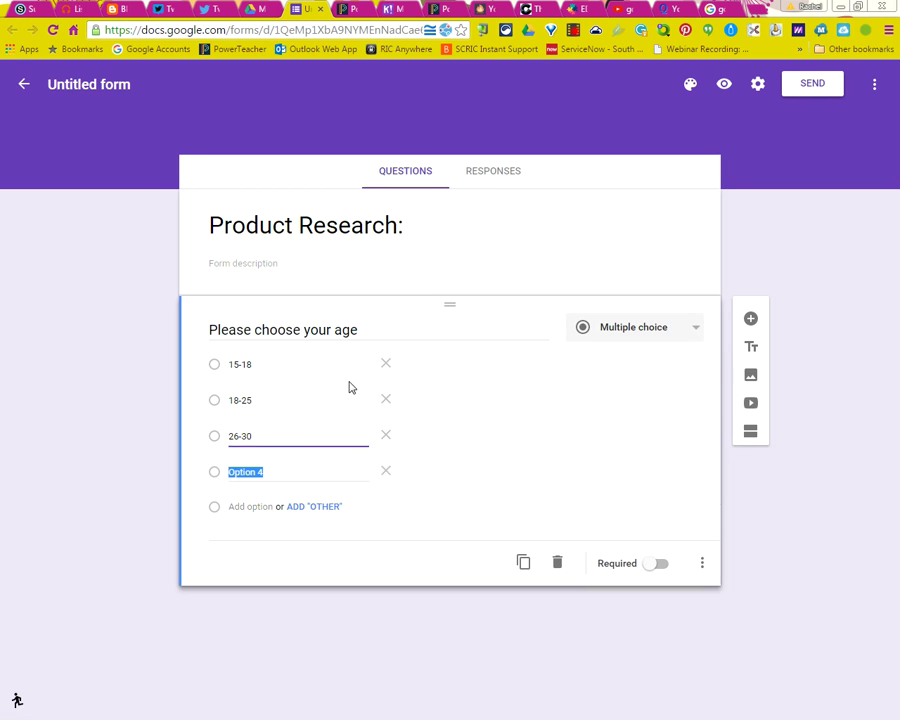
text(3)
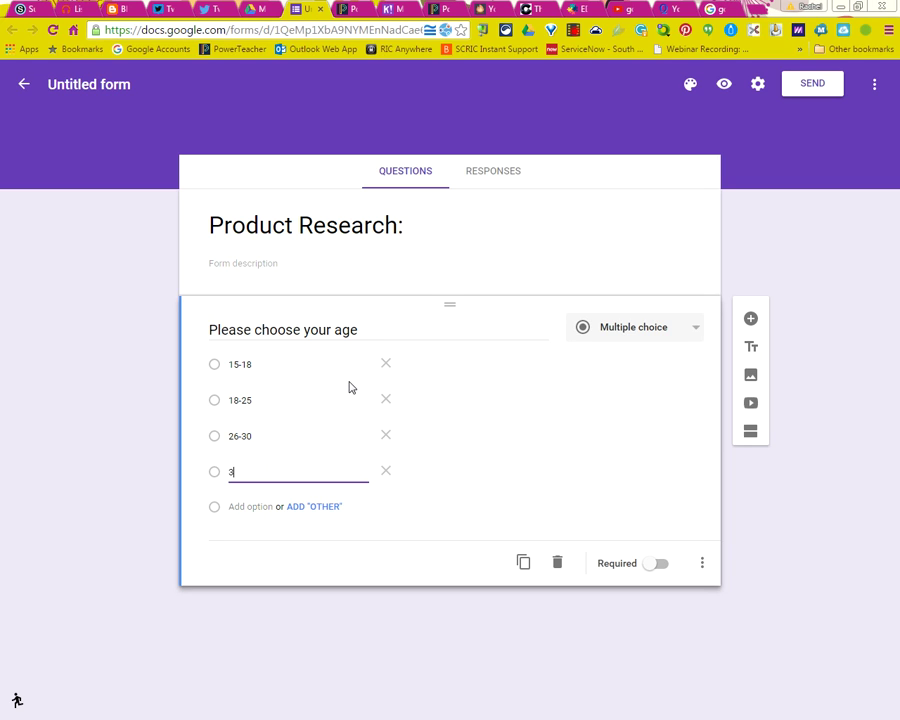
text(1-40)
key(Return)
text(41-50)
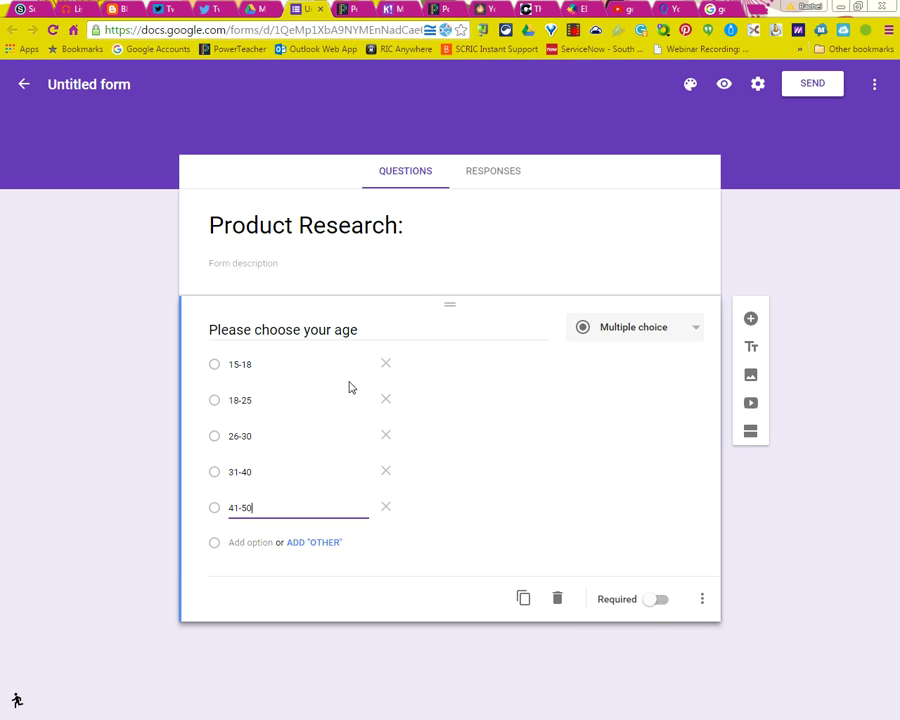
key(Return)
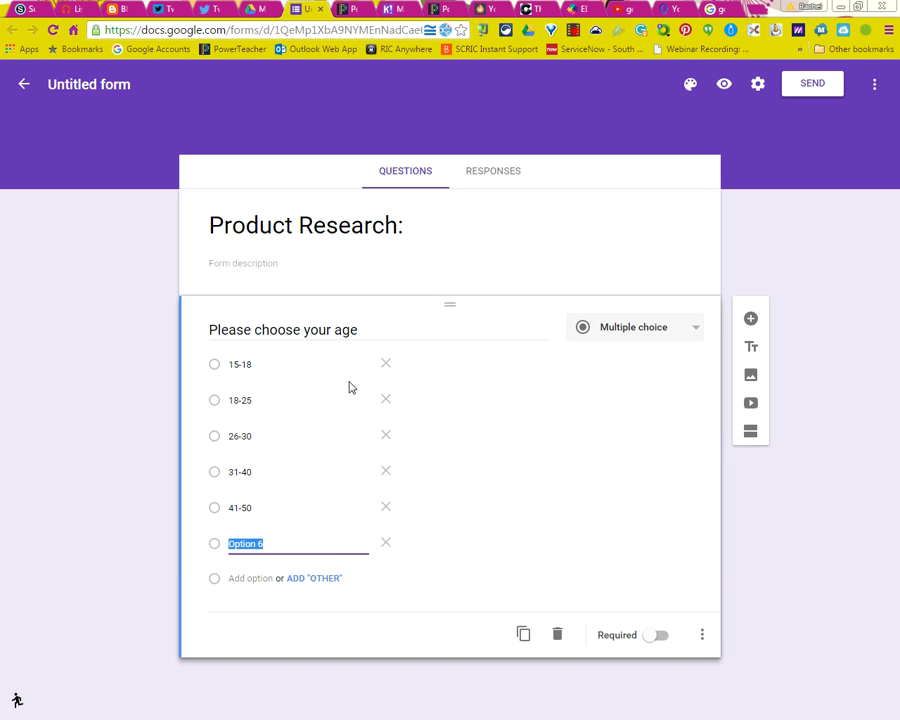
text(51-60)
key(Return)
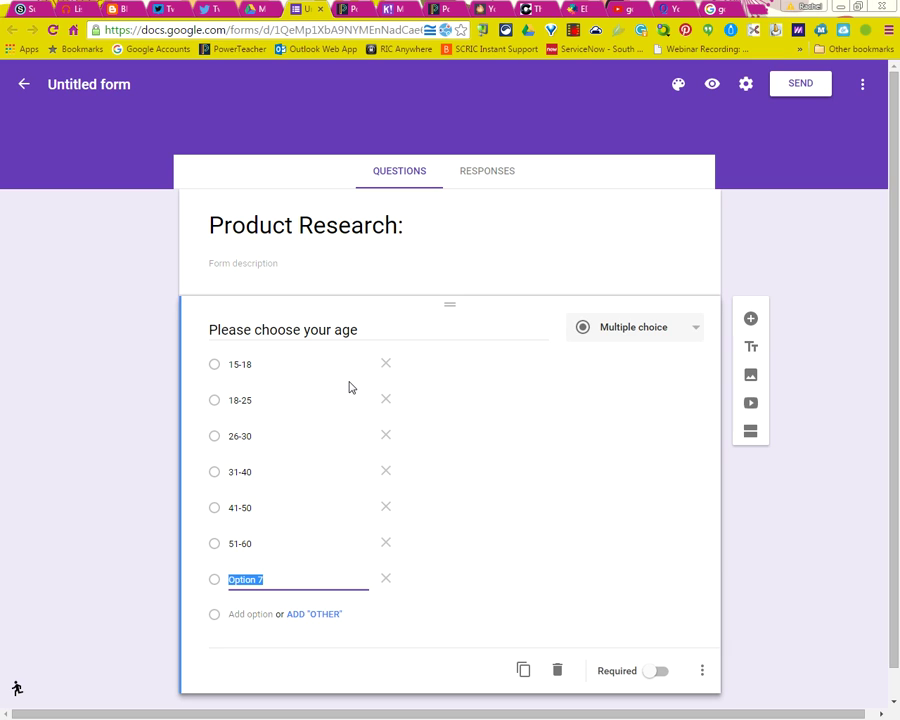
text(61+)
Duplicate the age question and delete the copy, and mark the remaining question as required.
click(522, 672)
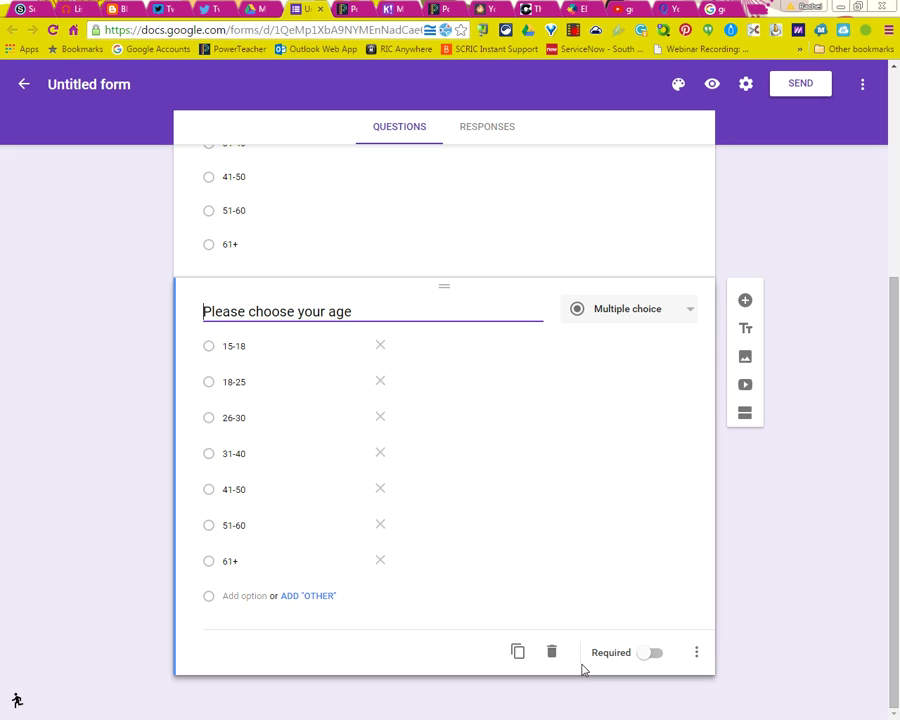
click(551, 655)
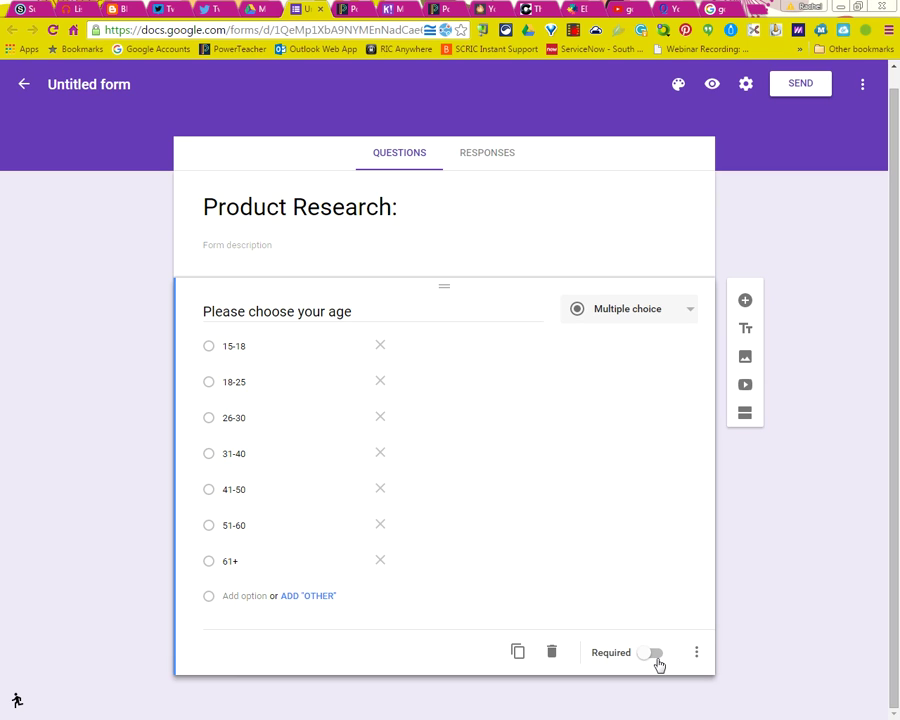
click(658, 663)
Switch the age question's type to Dropdown and back to Multiple choice.
click(694, 316)
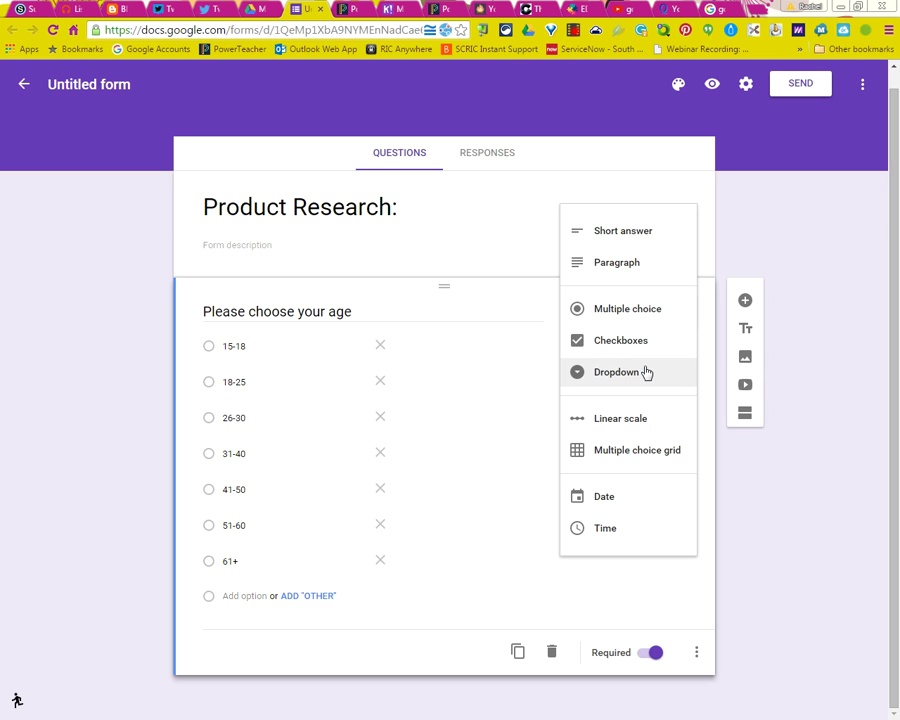
click(646, 372)
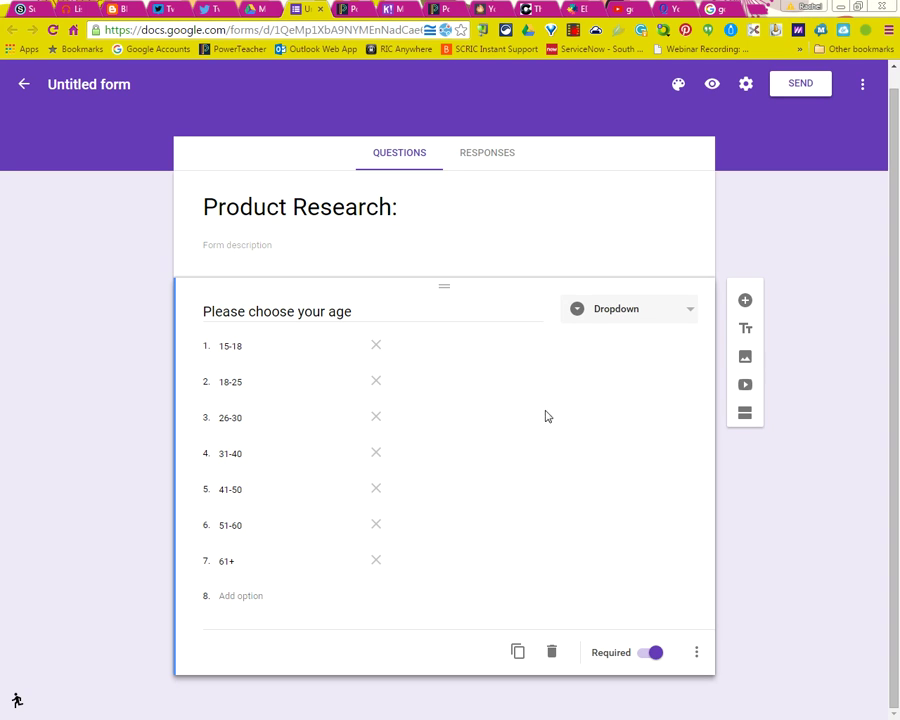
click(690, 312)
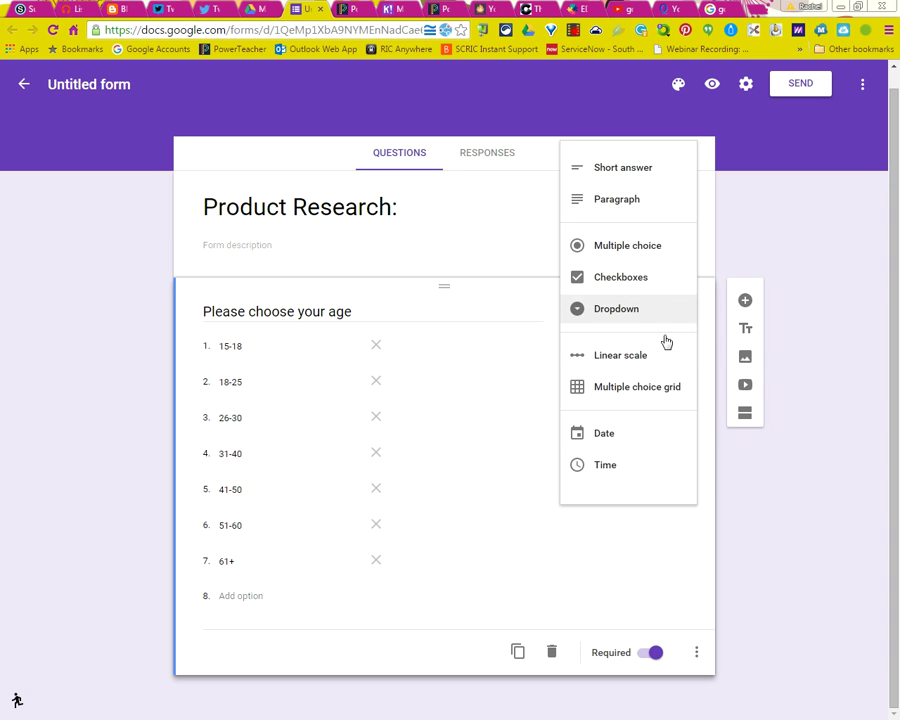
click(630, 246)
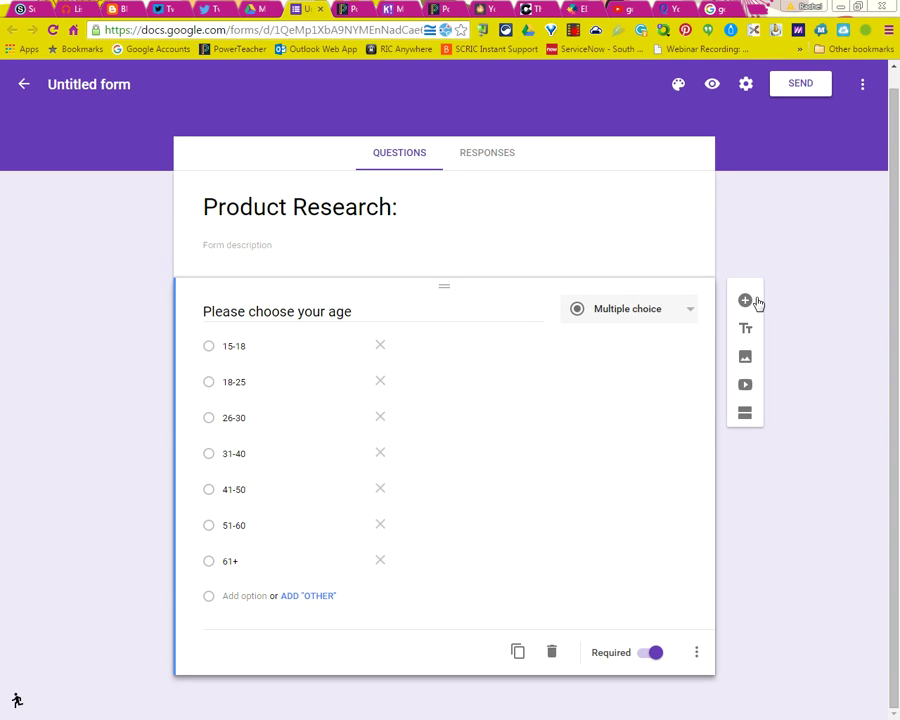
Rename the untitled form file as "Product Research".
click(90, 84)
drag(135, 85, 45, 88)
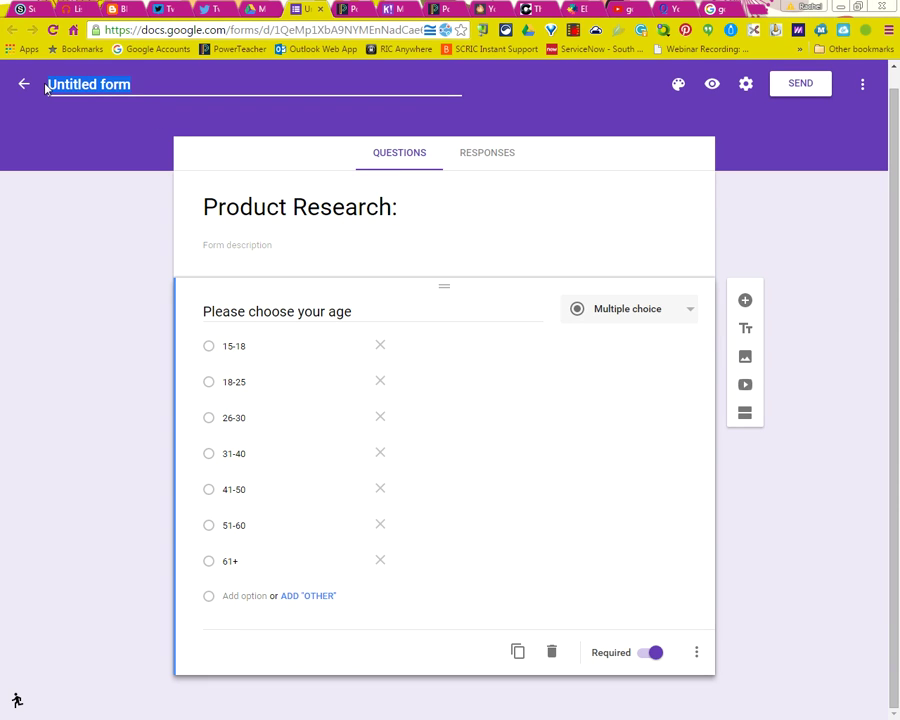
text(Product Reserach)
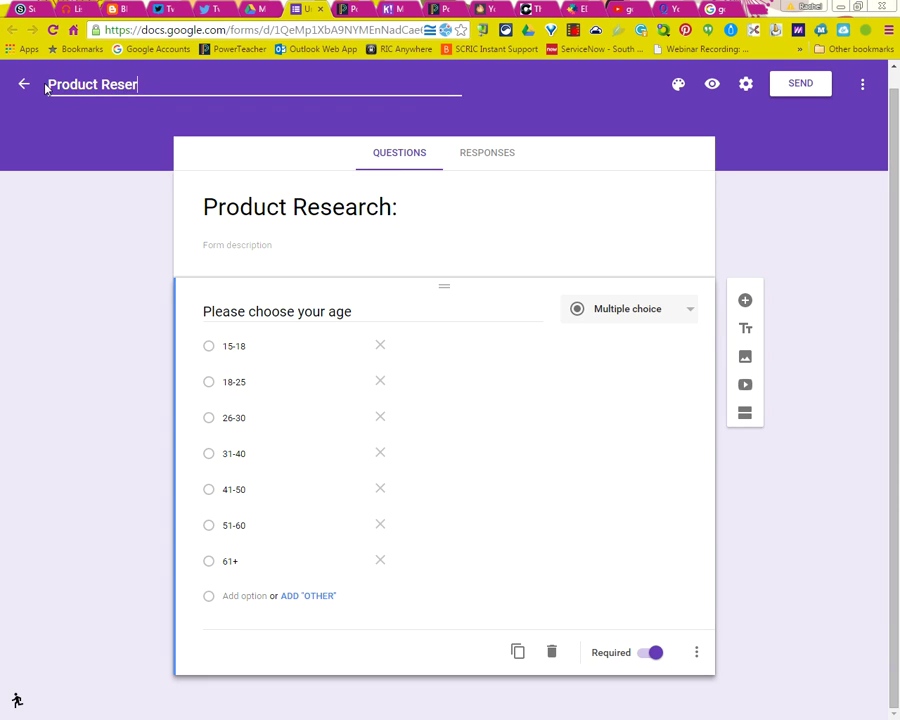
key(BackSpace)
key(BackSpace)
key(BackSpace)
text(arcj)
key(BackSpace)
text(h)
click(92, 146)
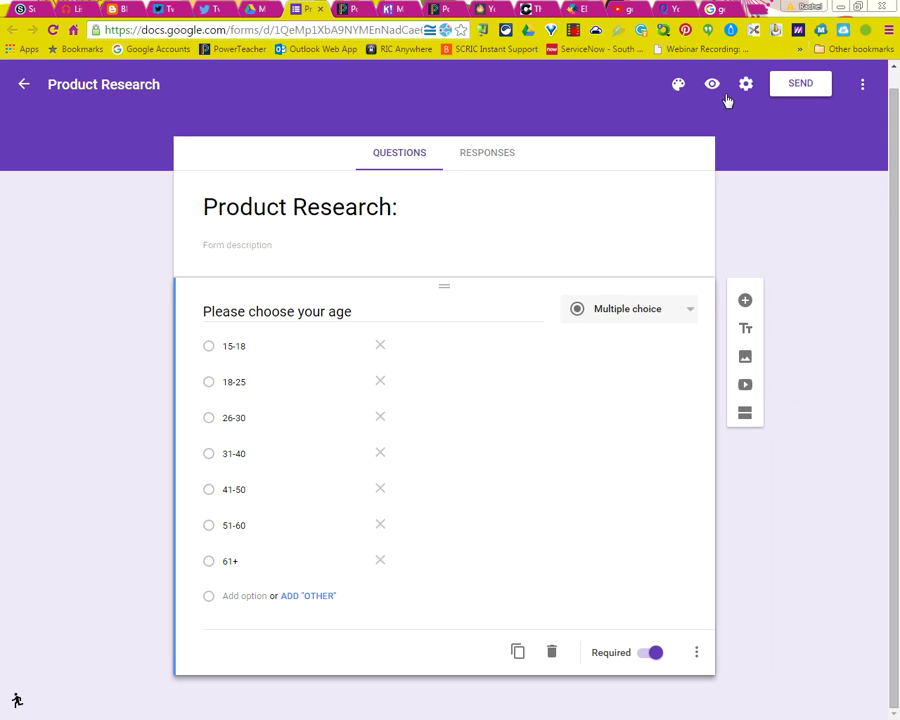
Change the form's theme colour to pink and close the colour palette.
click(678, 90)
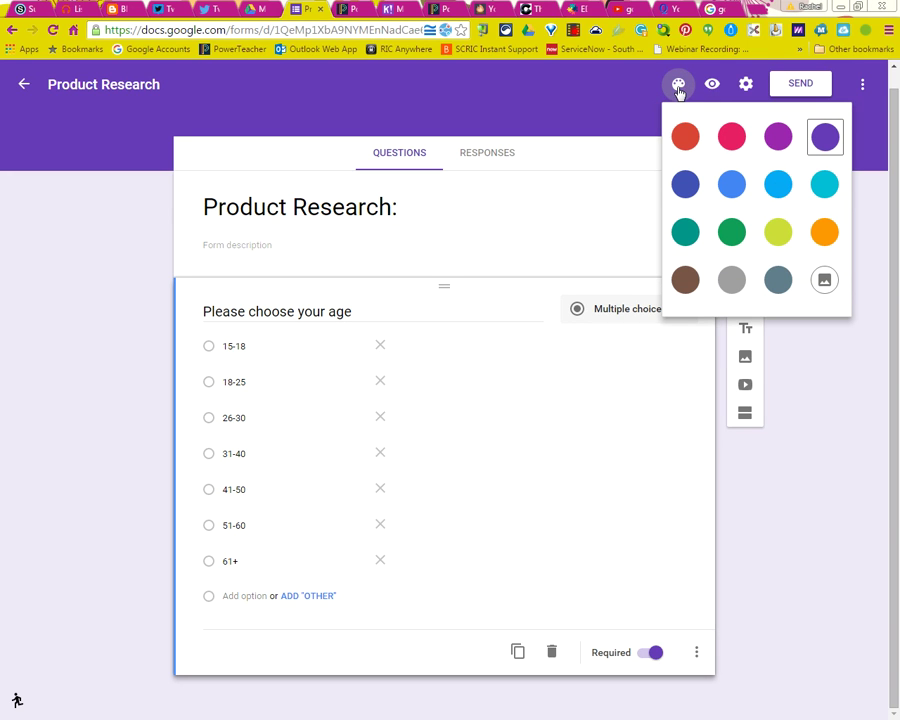
click(731, 143)
click(678, 84)
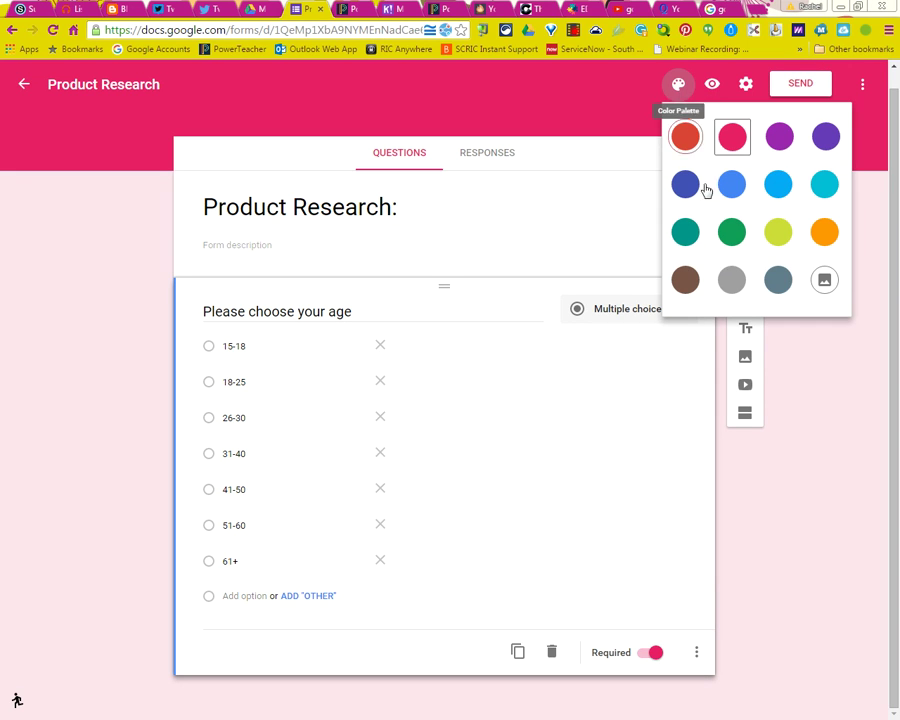
click(712, 86)
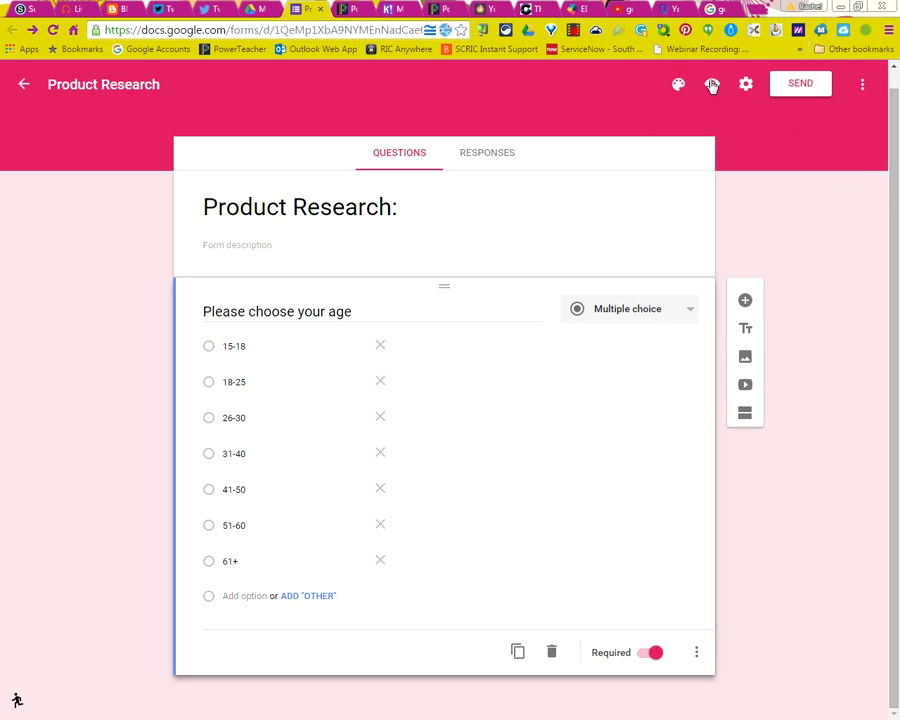
Preview the form, generate a shortened link for the page, and return to editing.
click(712, 86)
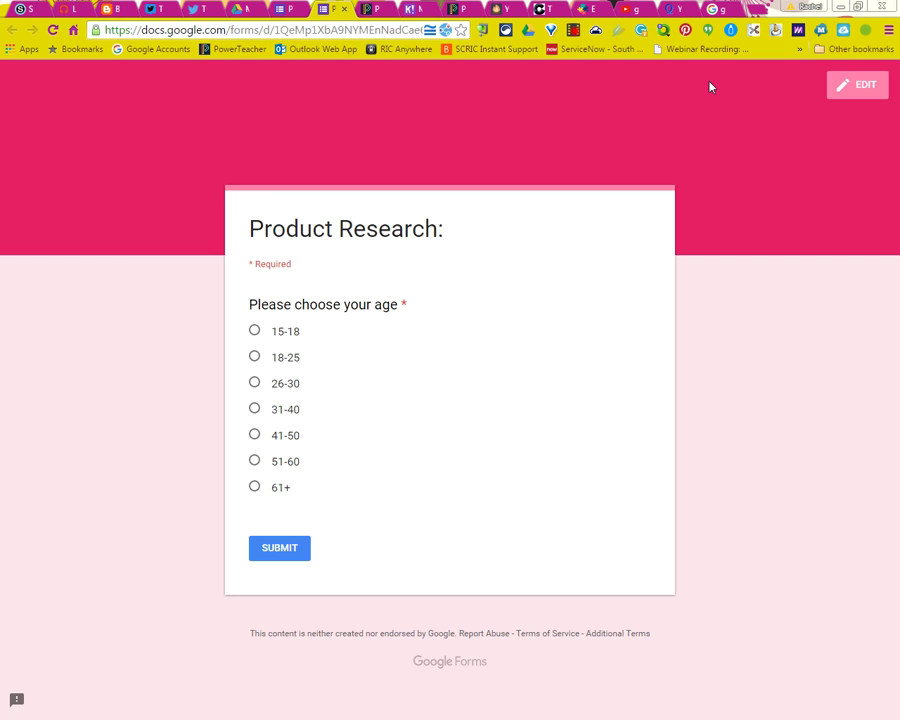
click(484, 32)
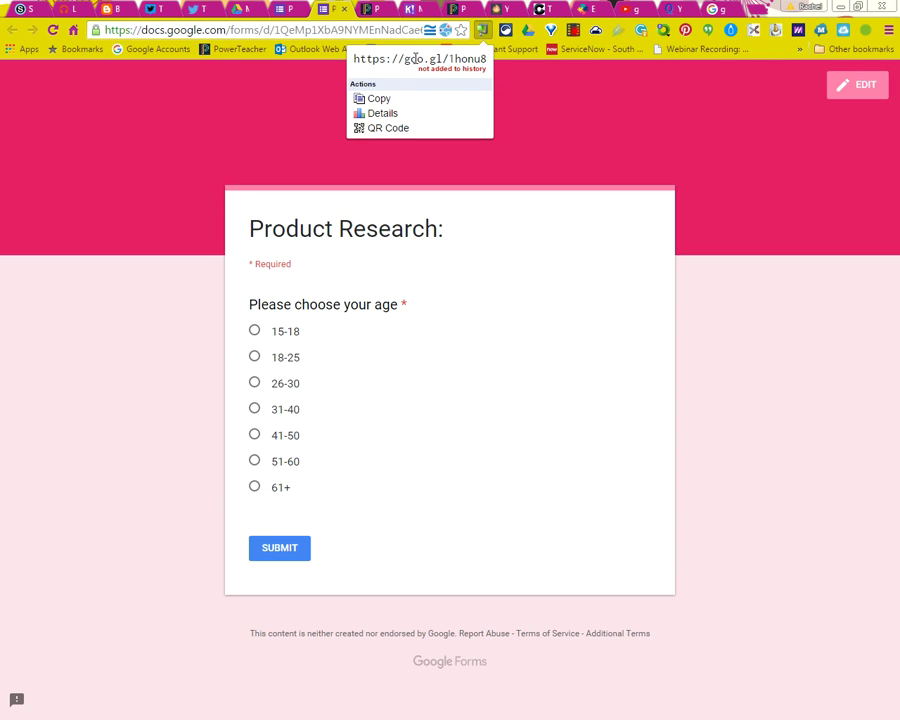
click(868, 87)
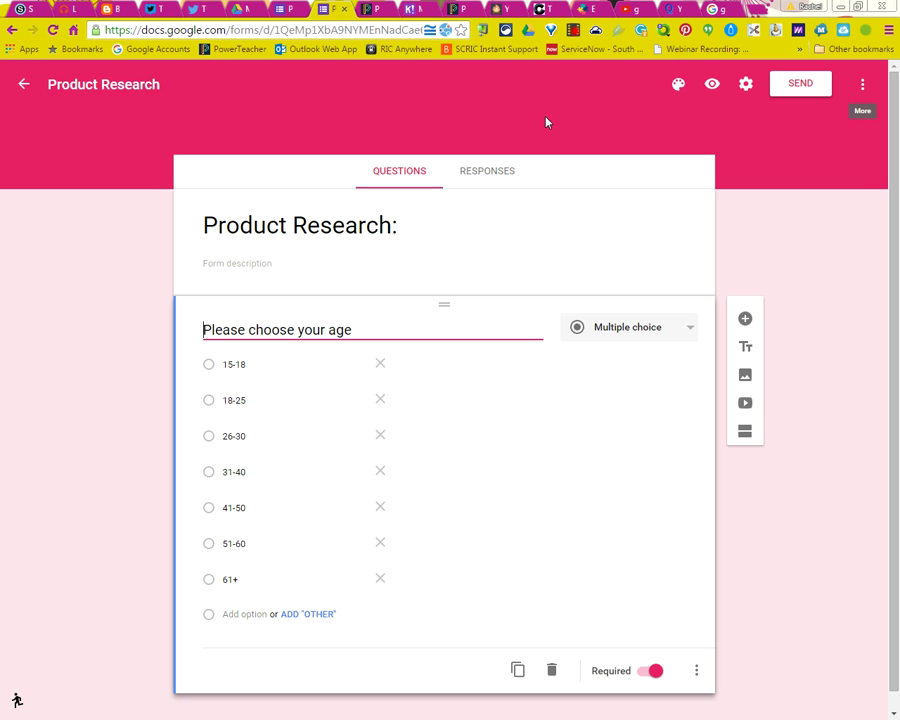
Enable the progress bar in the form's presentation options and save the settings.
click(746, 85)
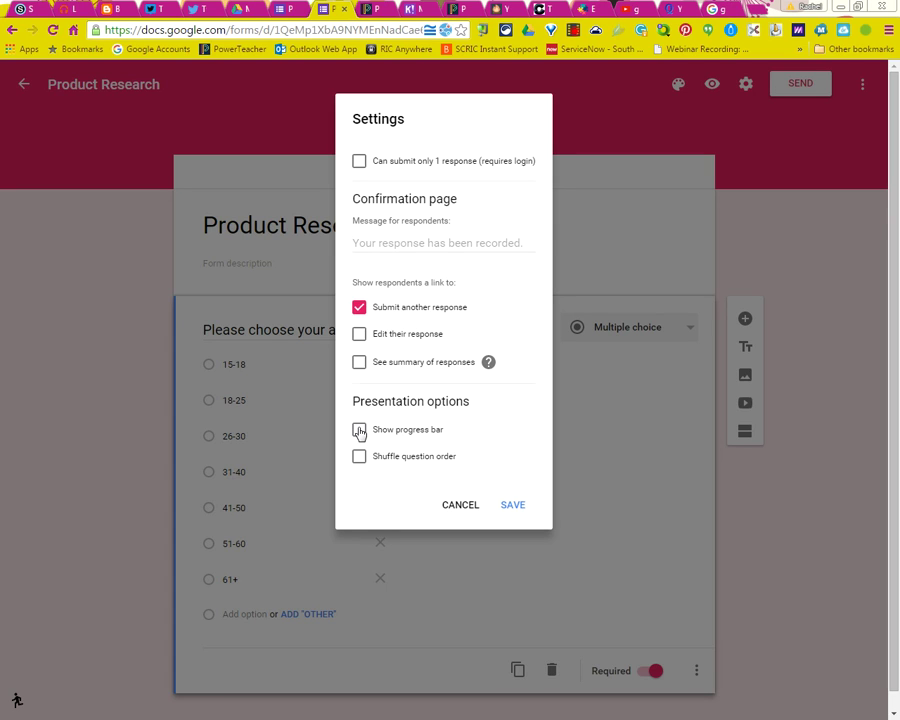
click(359, 430)
click(514, 506)
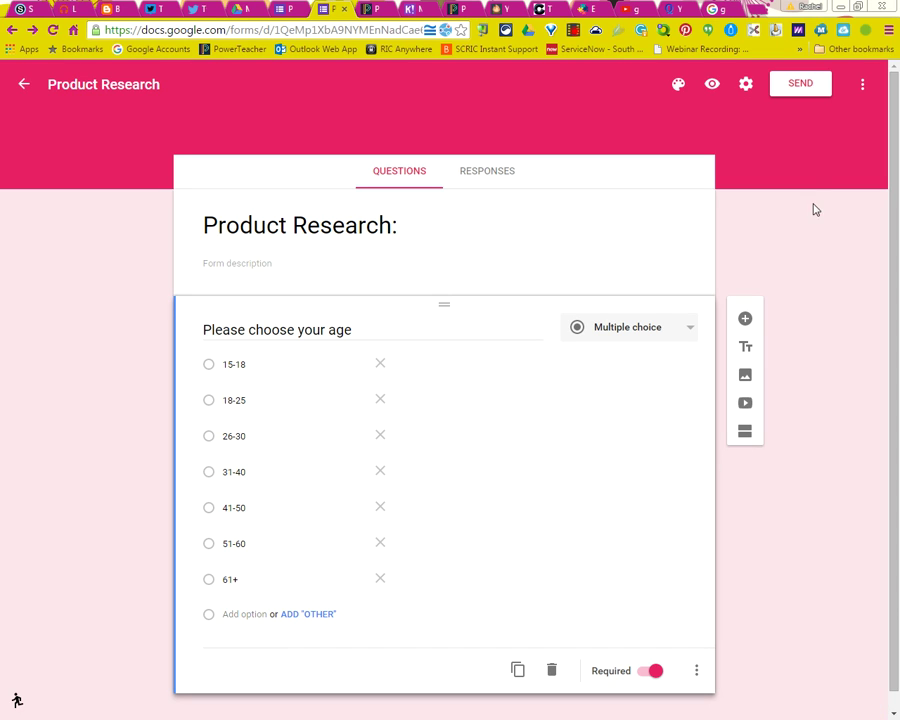
View the options for sending the form and cancel out of them.
click(800, 86)
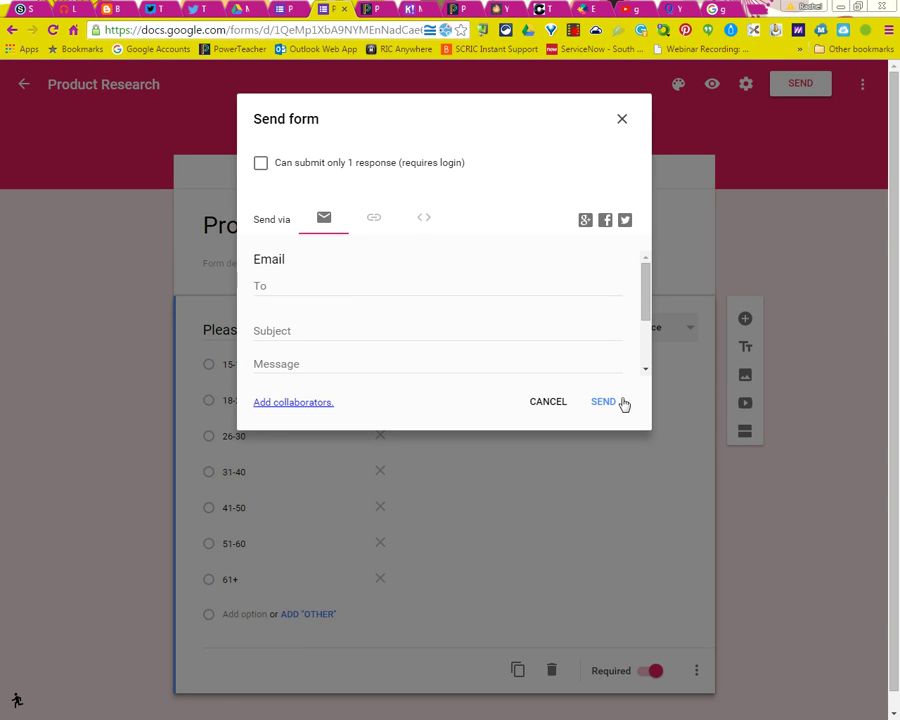
click(556, 404)
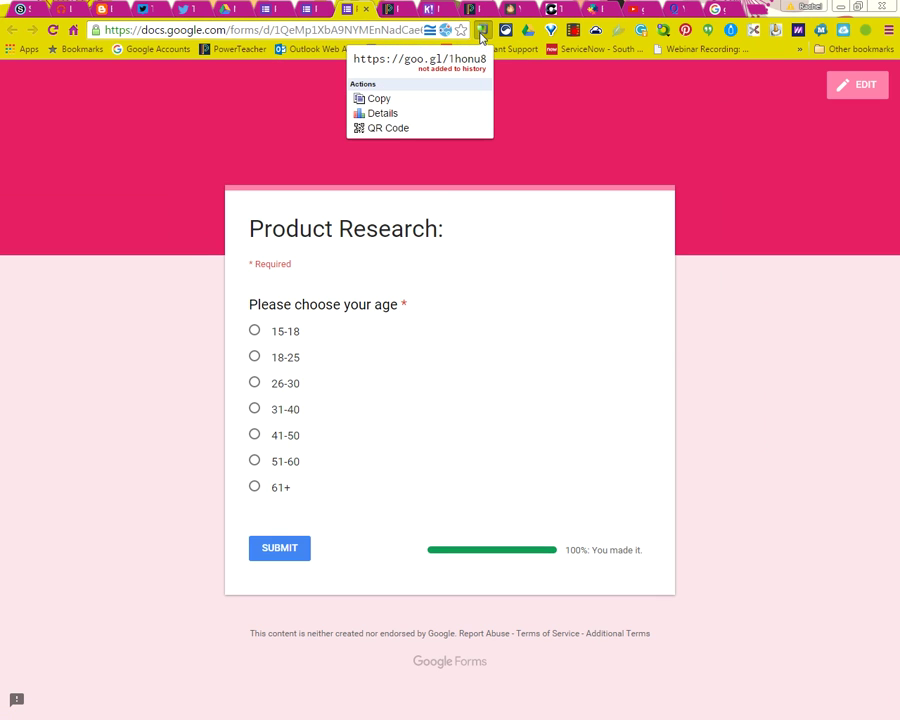
Copy the previewed form's shortened goo.gl link, and check the link's other sharing actions.
click(380, 99)
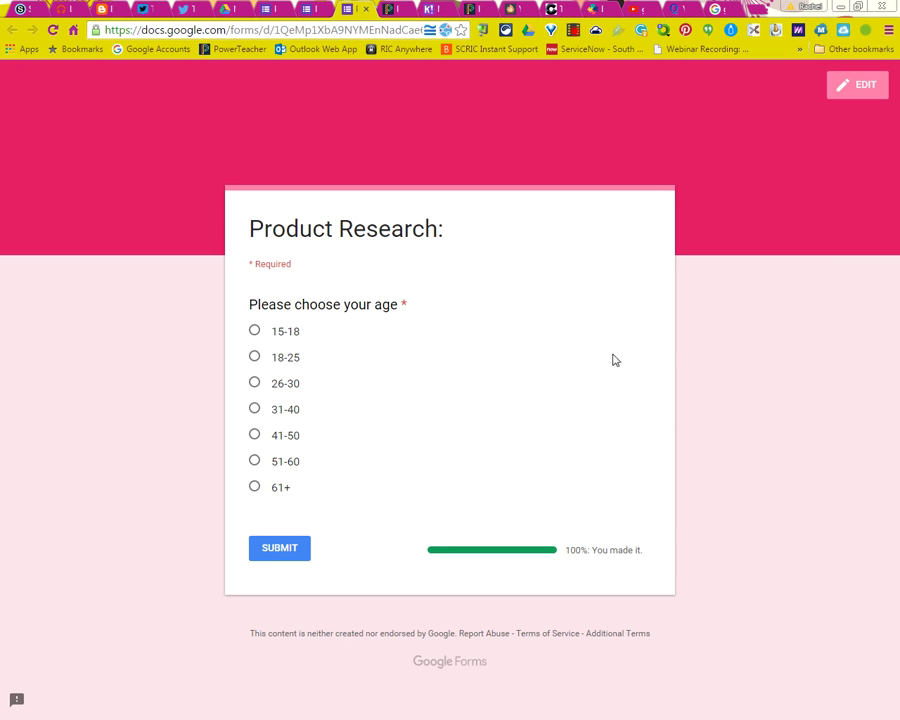
click(482, 31)
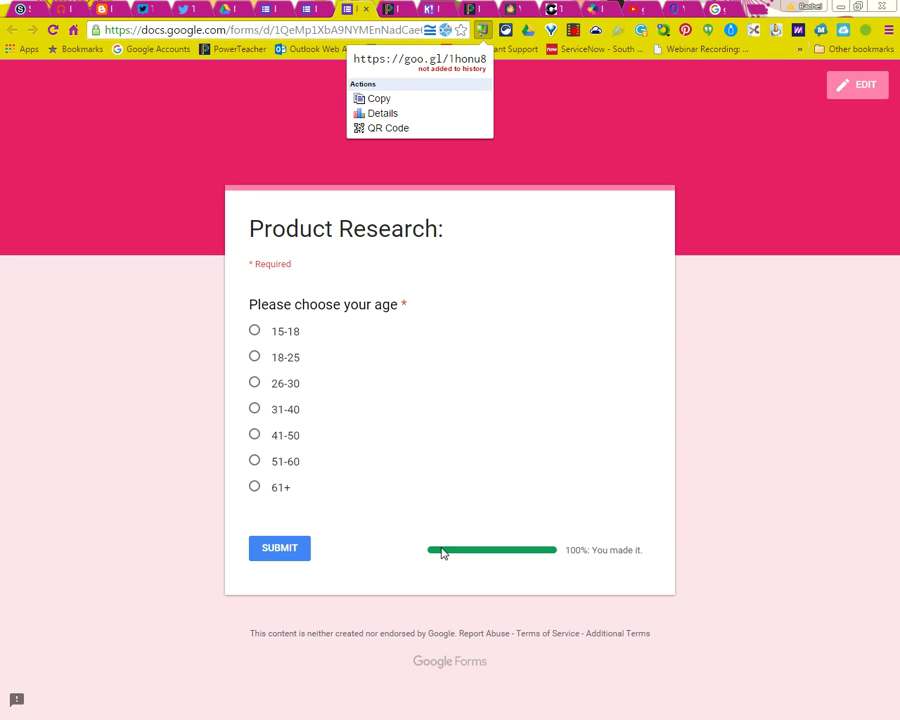
click(810, 347)
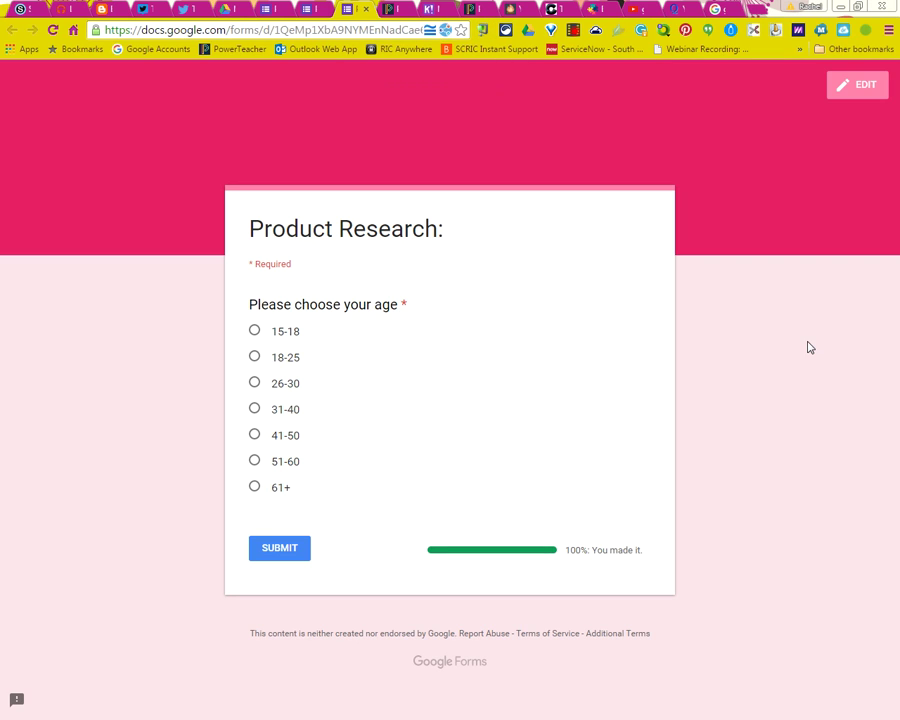